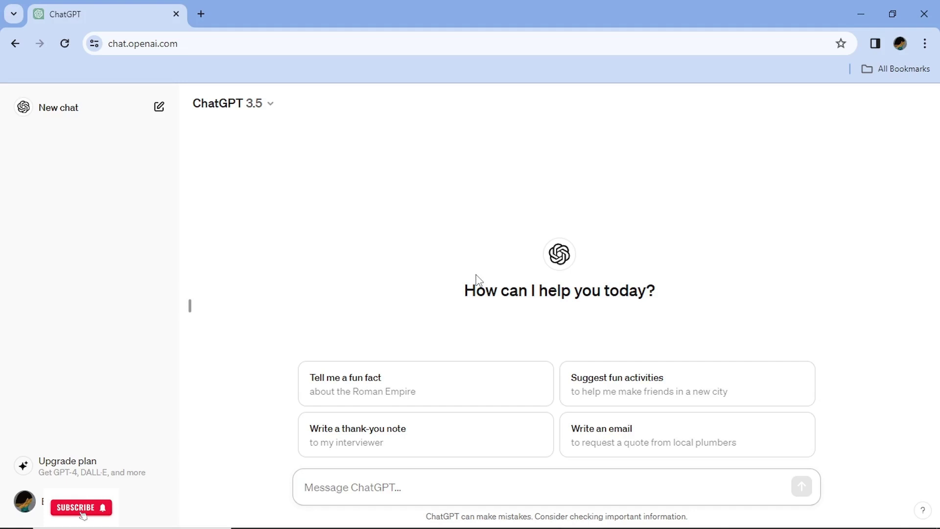
Switch to Power BI Desktop and open the Road Accident Data workbook's Sheet1 in the Power Query Editor
mouse_move(482, 526)
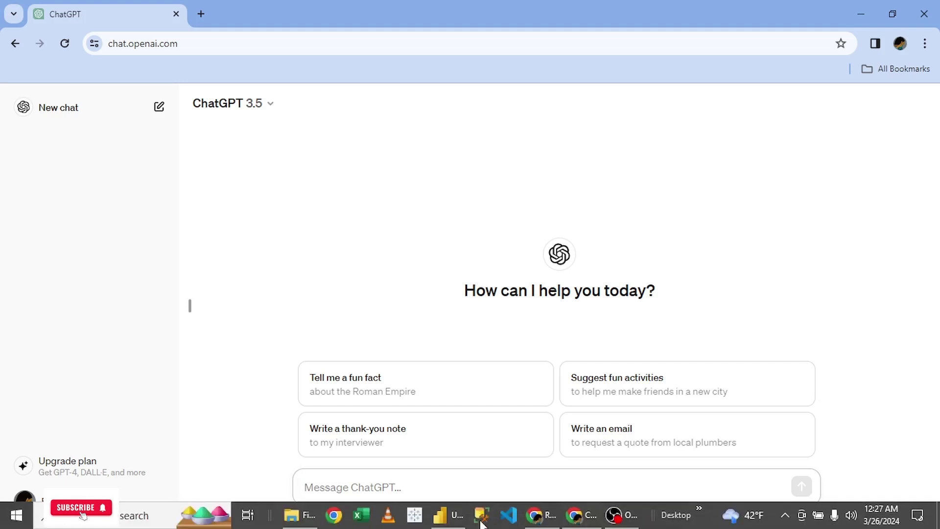
left_click(442, 525)
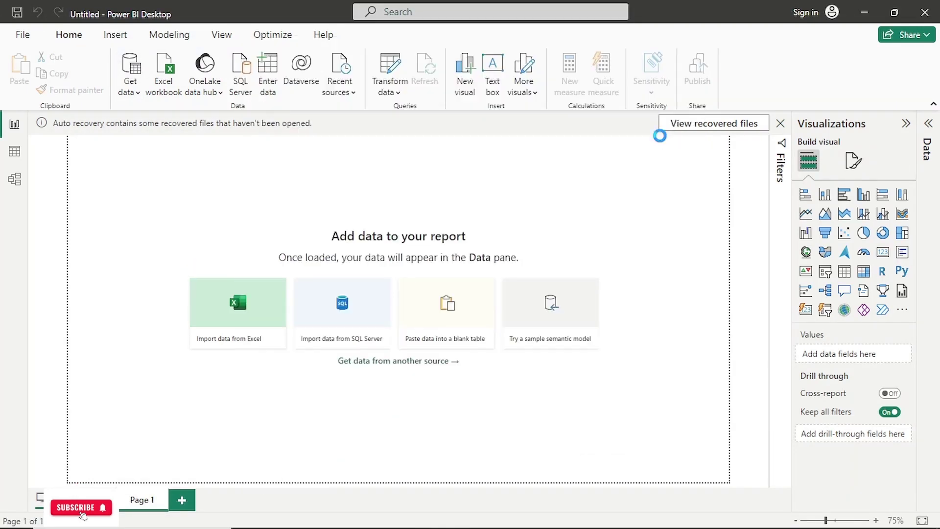
left_click(688, 486)
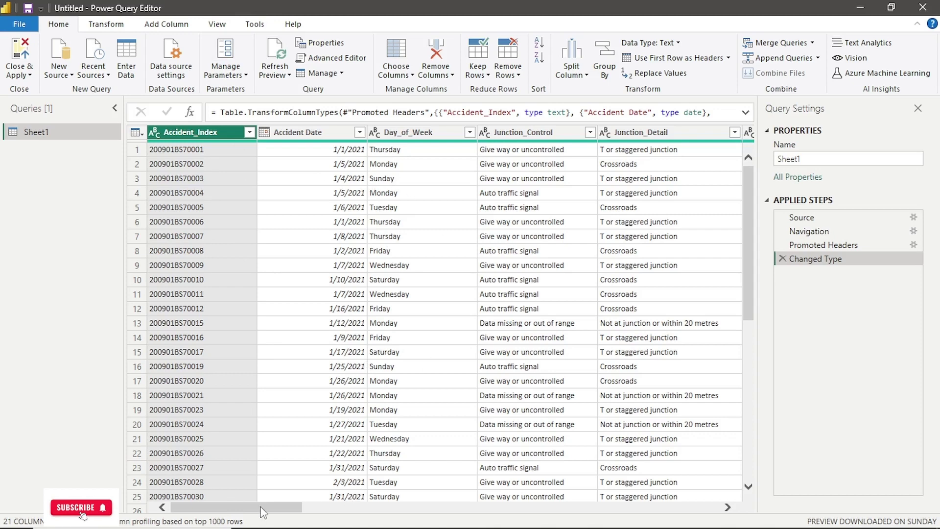
Set the data type of the Number_of_Casualties and Number_of_Vehicles columns to Whole Number
left_click_drag(263, 508, 523, 501)
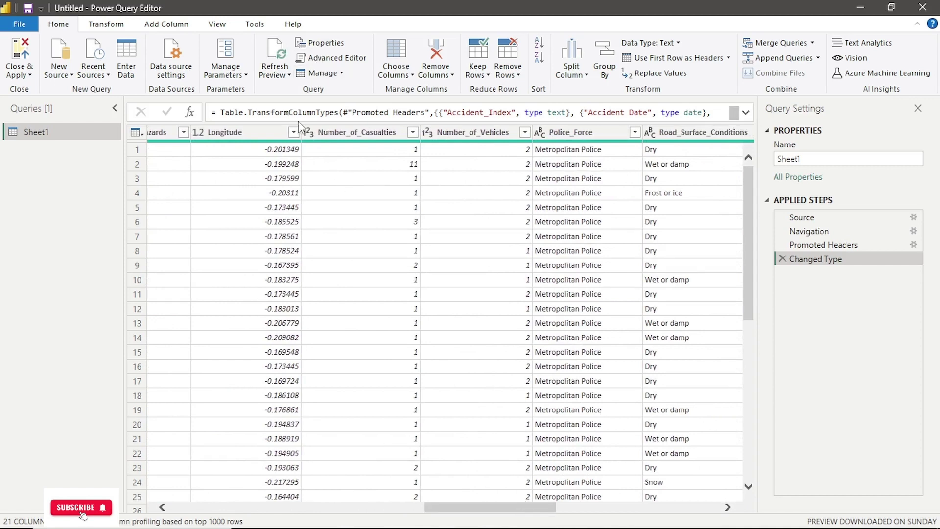
left_click(311, 132)
left_click(310, 132)
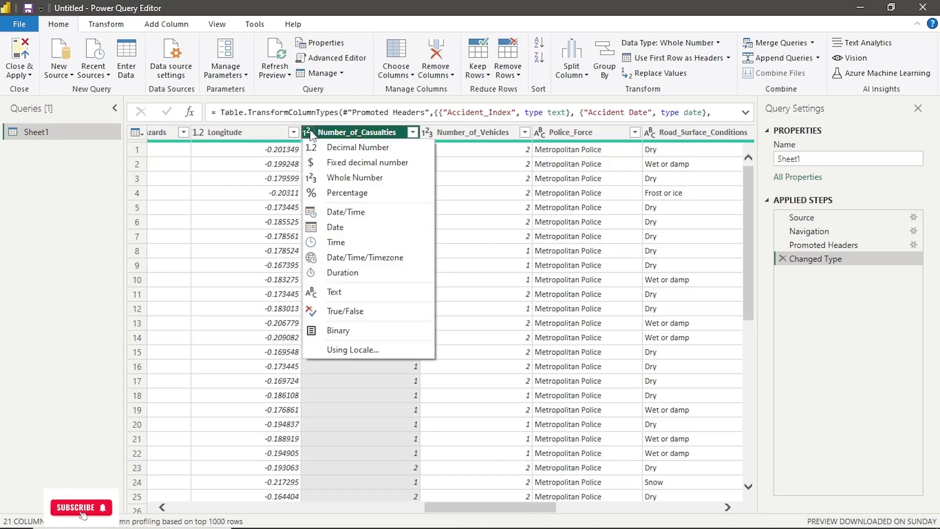
left_click(372, 177)
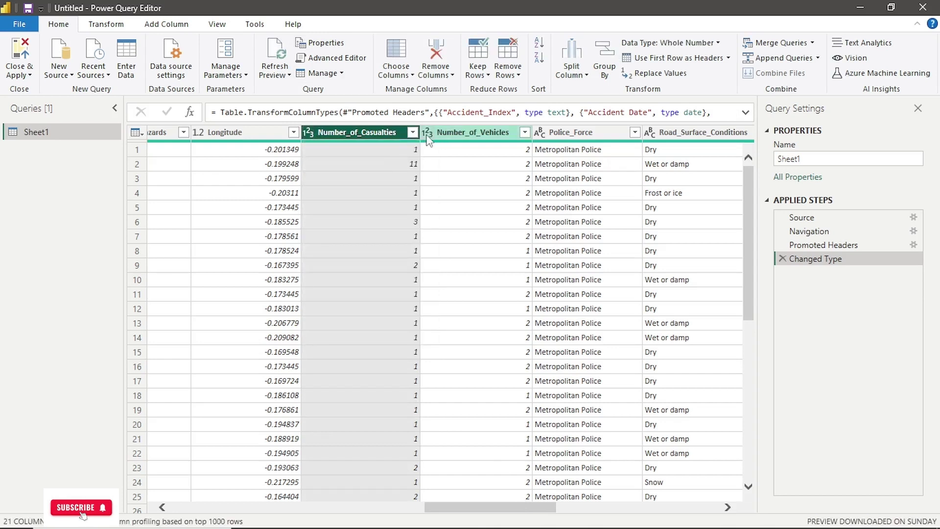
left_click(427, 136)
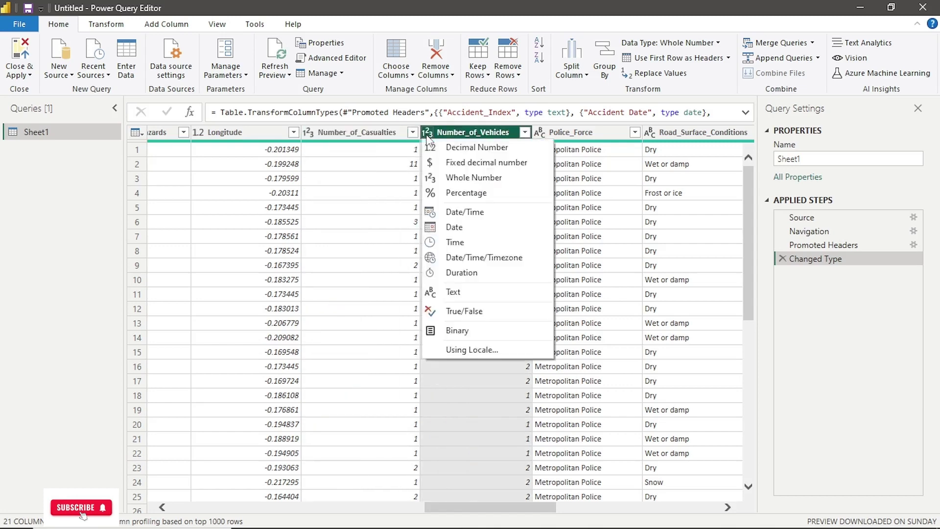
left_click(479, 179)
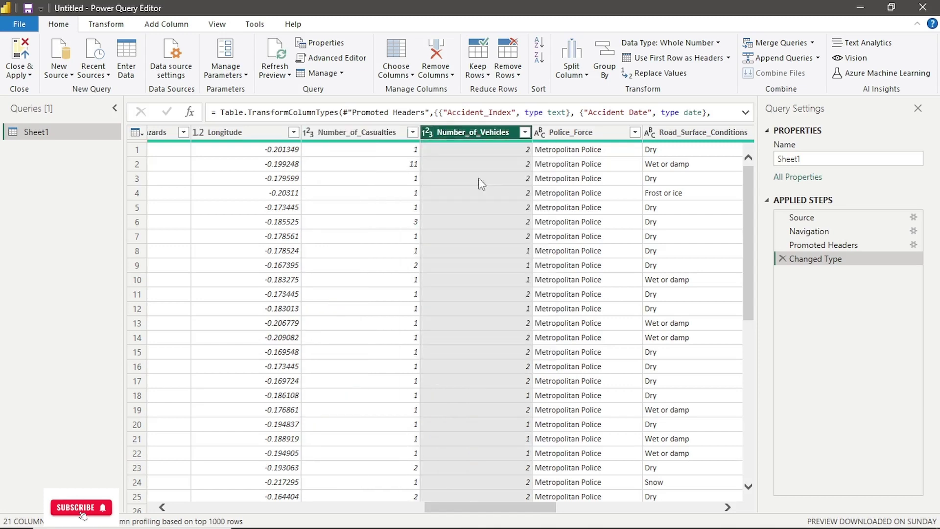
mouse_move(538, 510)
left_mouse_down()
mouse_move(574, 512)
mouse_move(534, 512)
left_mouse_up()
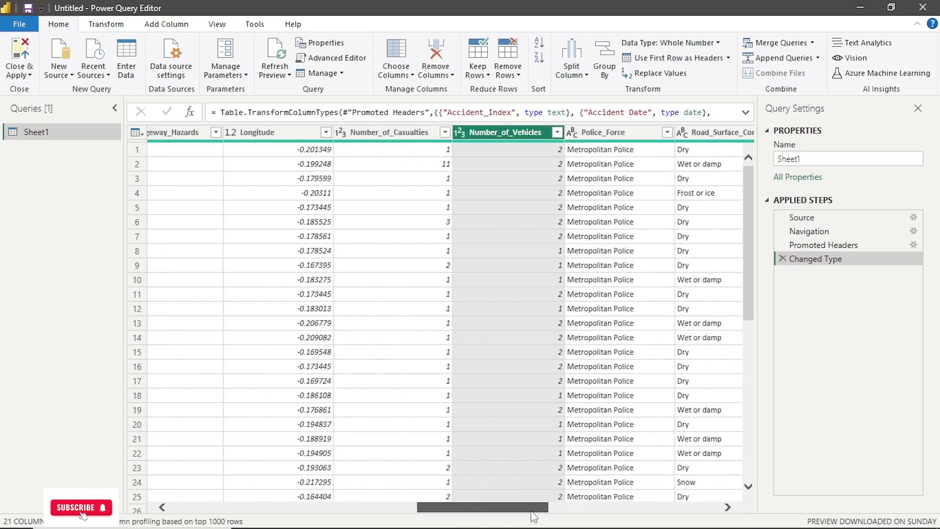
left_click(459, 132)
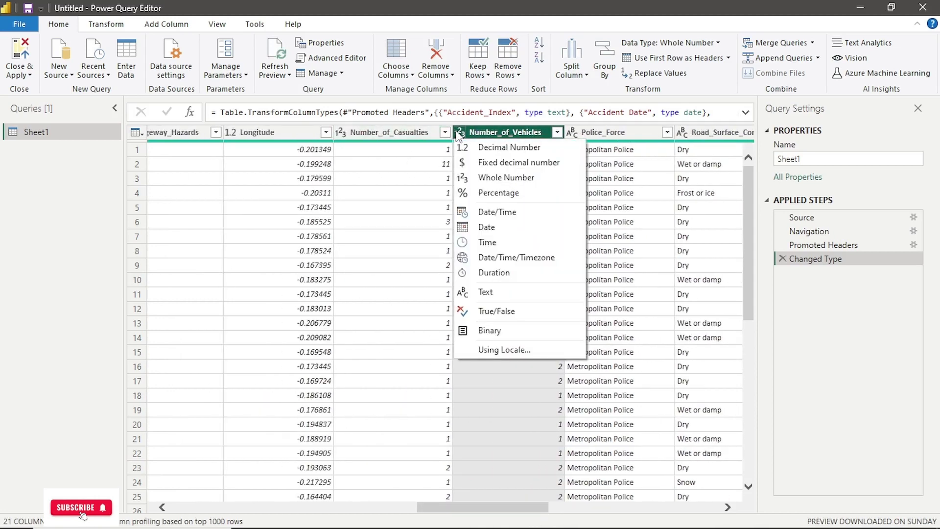
left_click(485, 148)
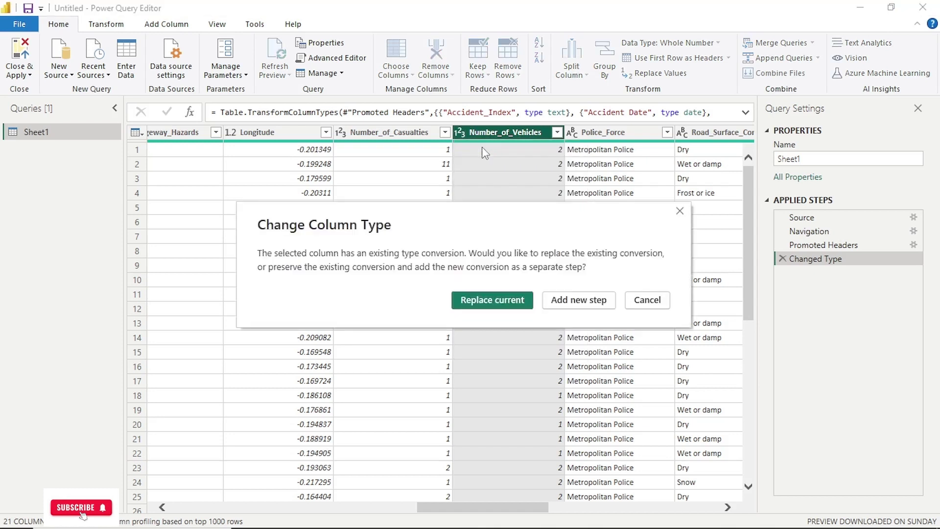
left_click(680, 211)
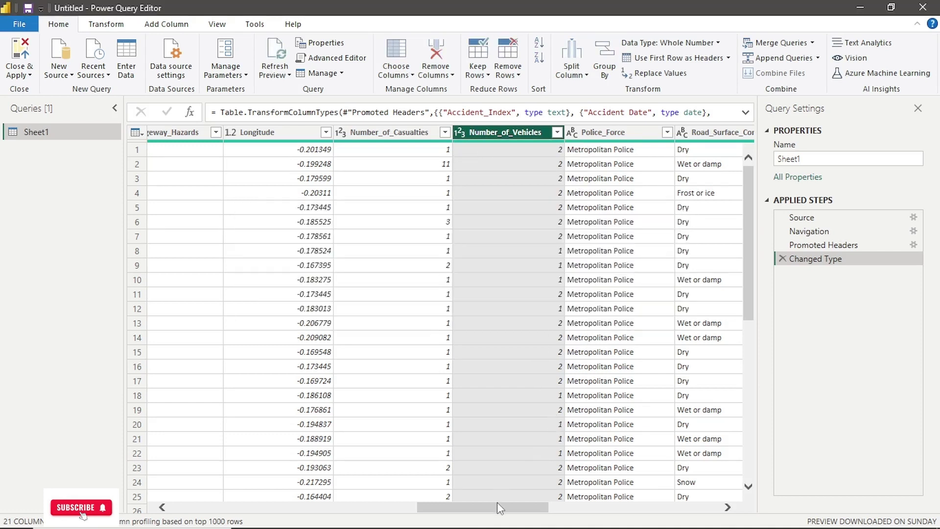
Remove the Police_Force column from the Sheet1 query
left_click_drag(498, 508, 504, 507)
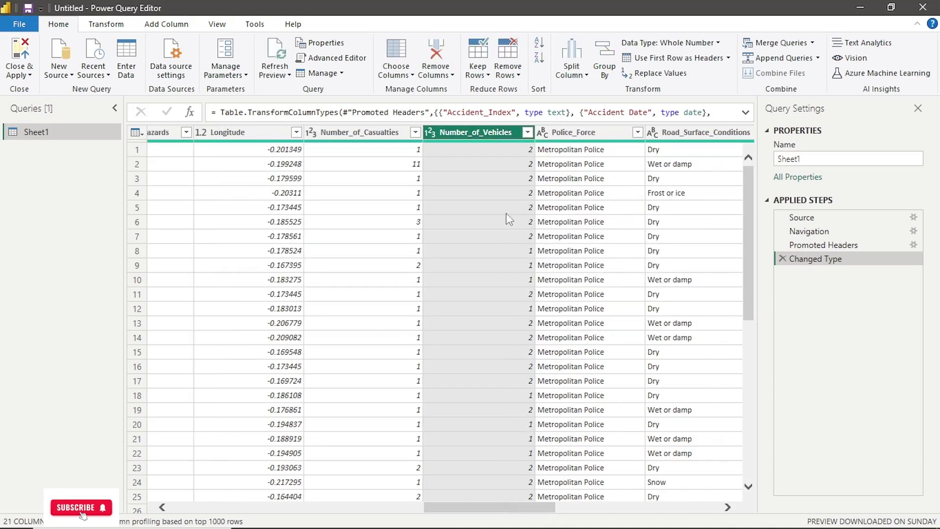
left_click(582, 132)
right_click(583, 133)
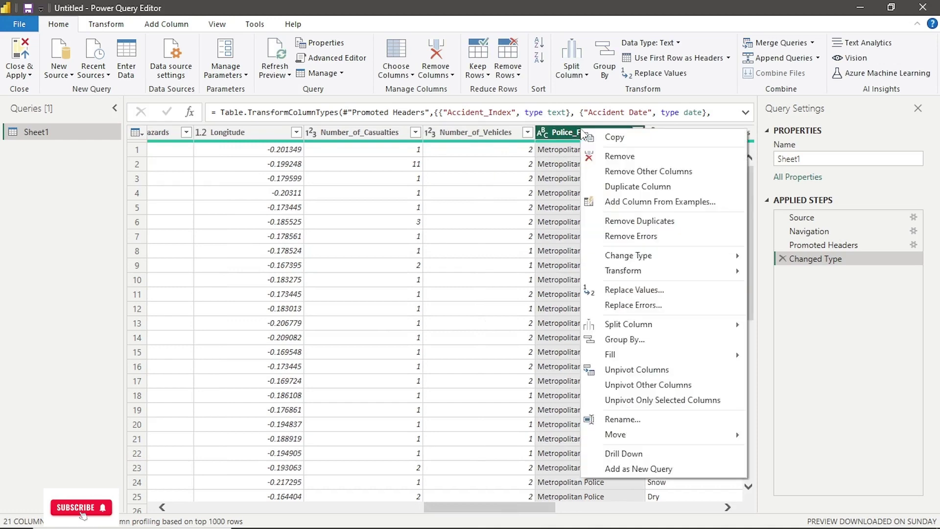
left_click(610, 156)
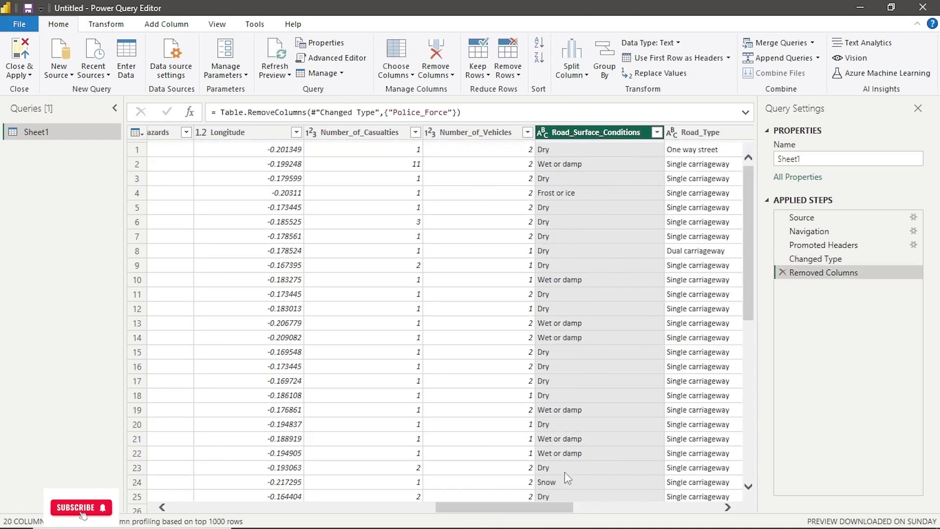
Examine the remaining Sheet1 columns and their data types, including Speed_limit, Time, Weather_Conditions and Vehicle_Type
left_click_drag(550, 510, 621, 508)
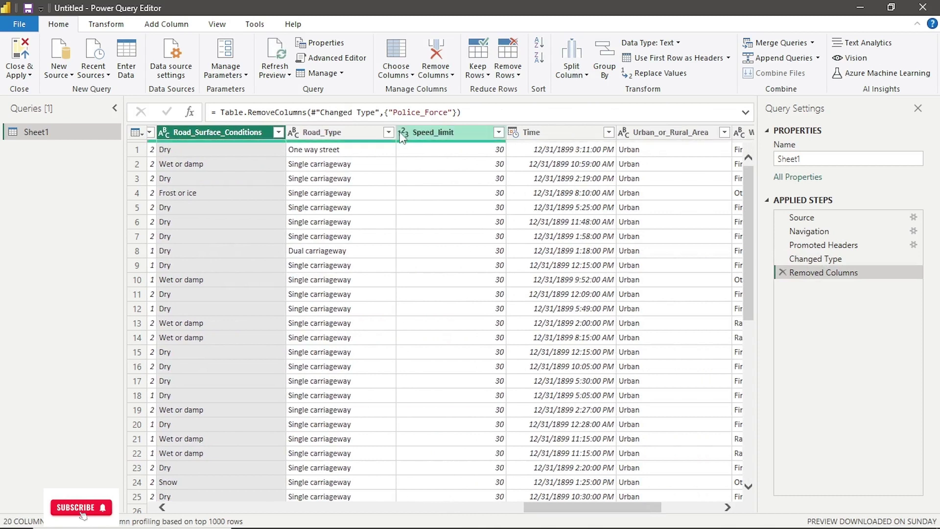
left_click(404, 131)
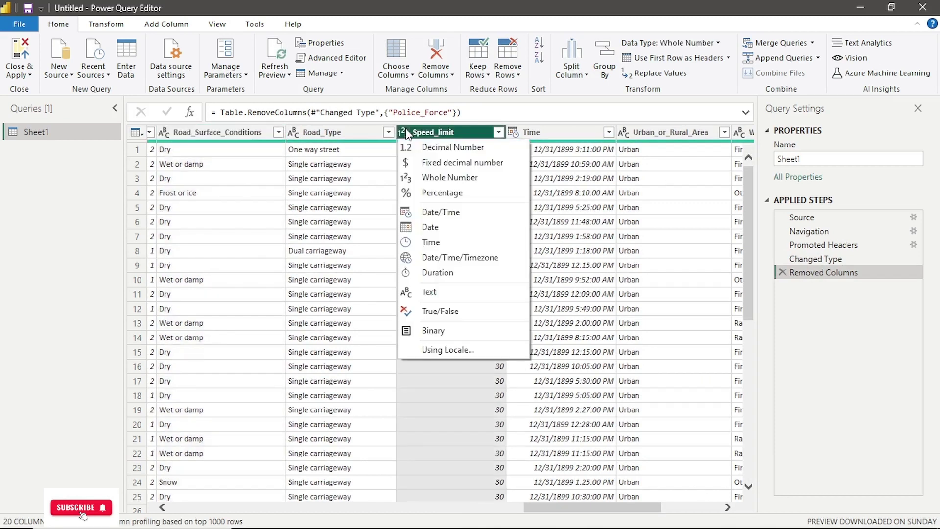
left_click(627, 193)
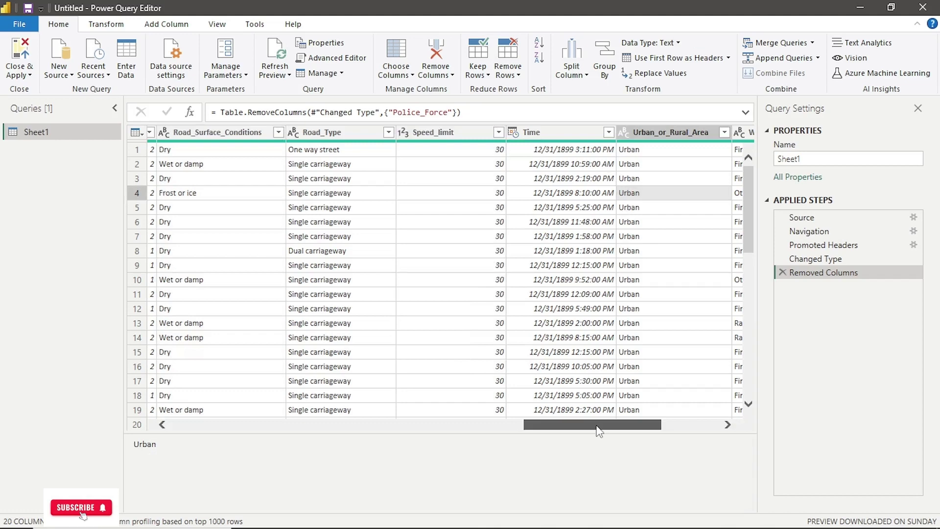
left_click_drag(598, 426, 636, 422)
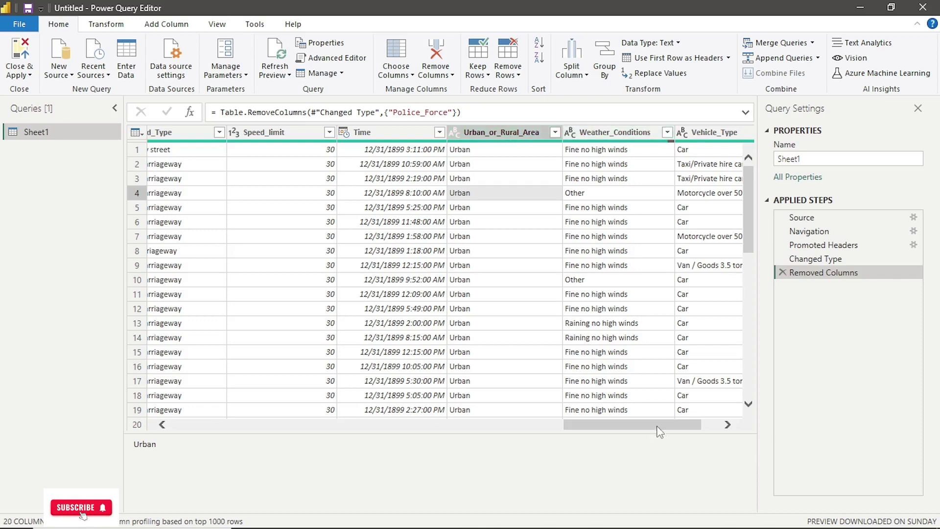
left_click_drag(658, 425, 703, 428)
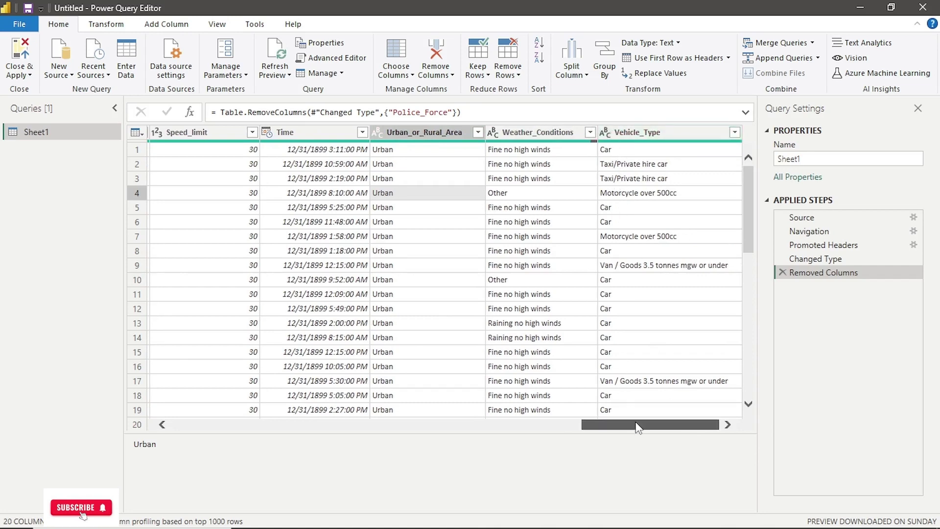
left_click_drag(636, 427, 170, 444)
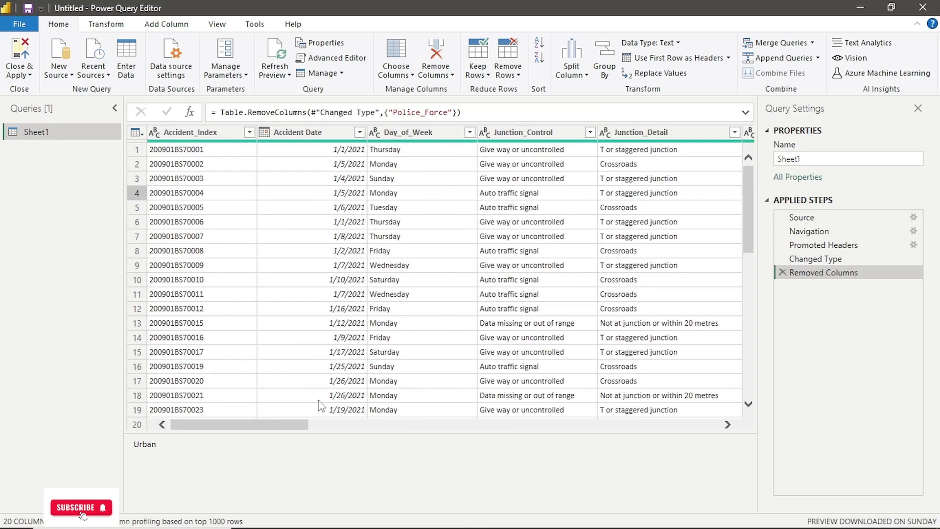
left_click(327, 425)
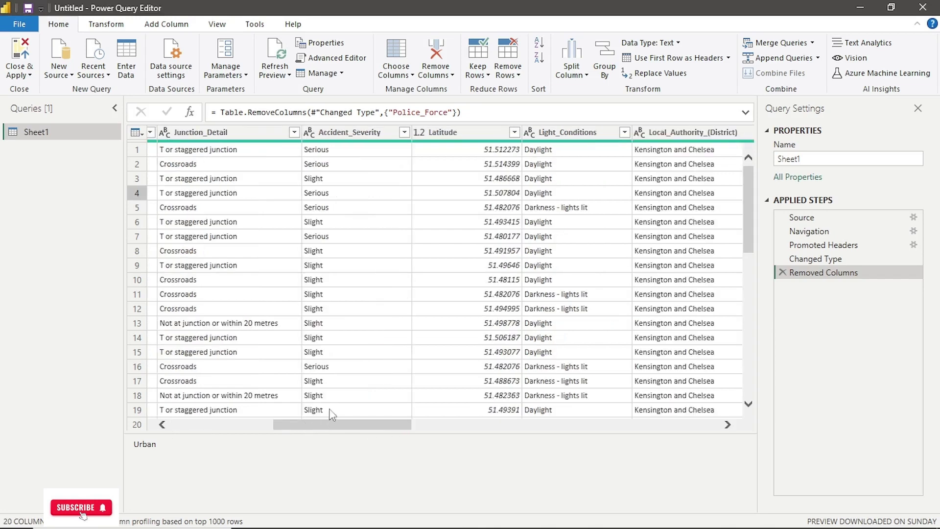
left_click_drag(325, 424, 706, 420)
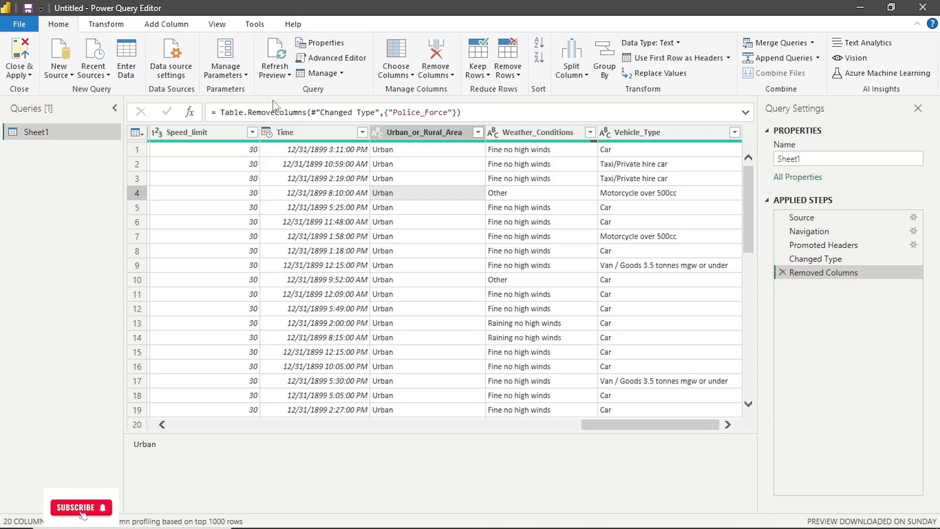
Copy the entire M code of the Sheet1 query from the Advanced Editor and switch to ChatGPT in the browser
left_click(325, 59)
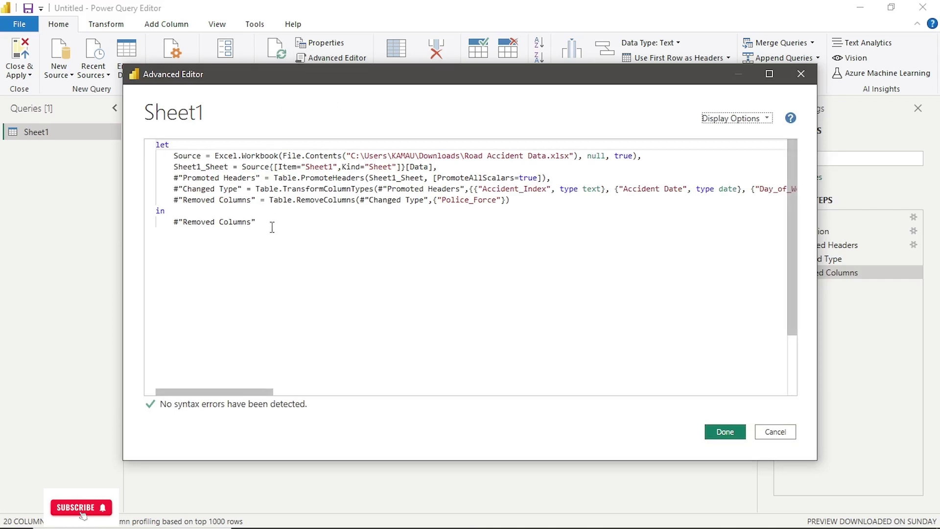
left_click_drag(271, 223, 151, 145)
mouse_move(472, 510)
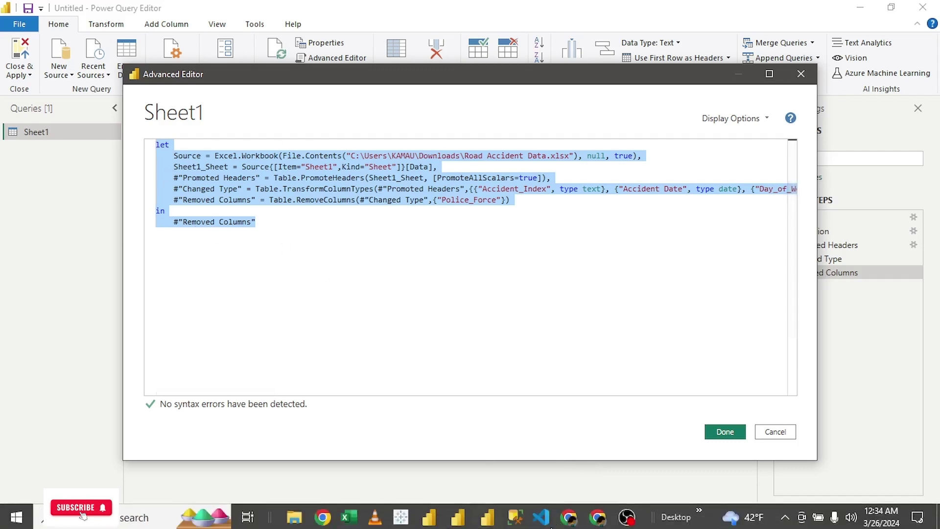
left_click(600, 524)
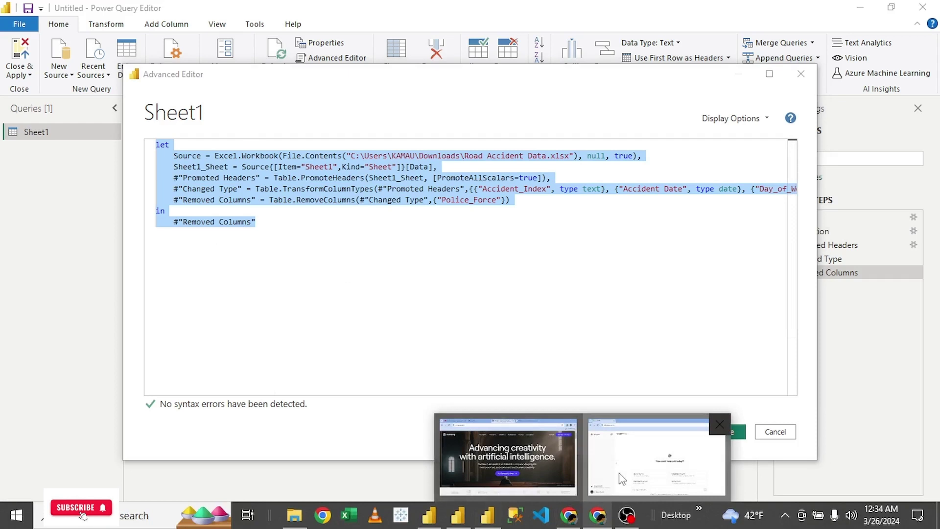
left_click(656, 458)
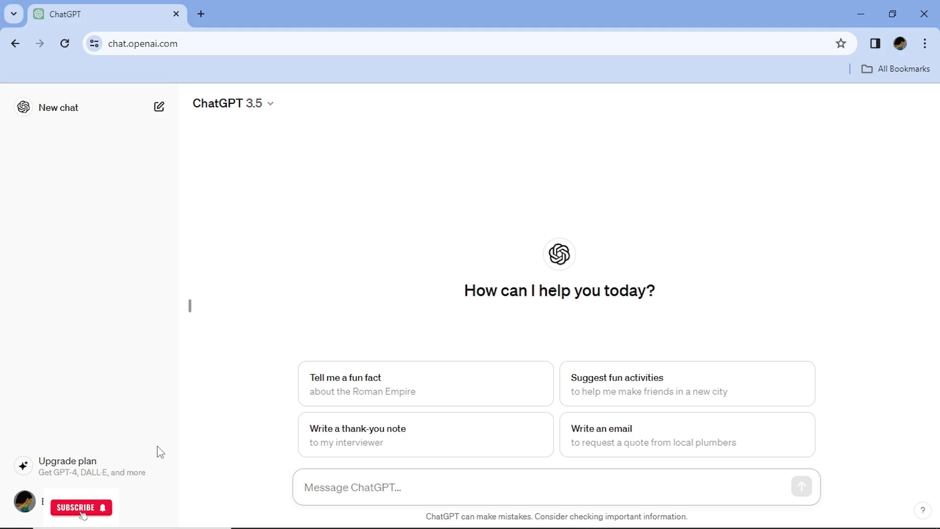
Paste the copied M code into a new chat message and send it
key("ctrl+v")
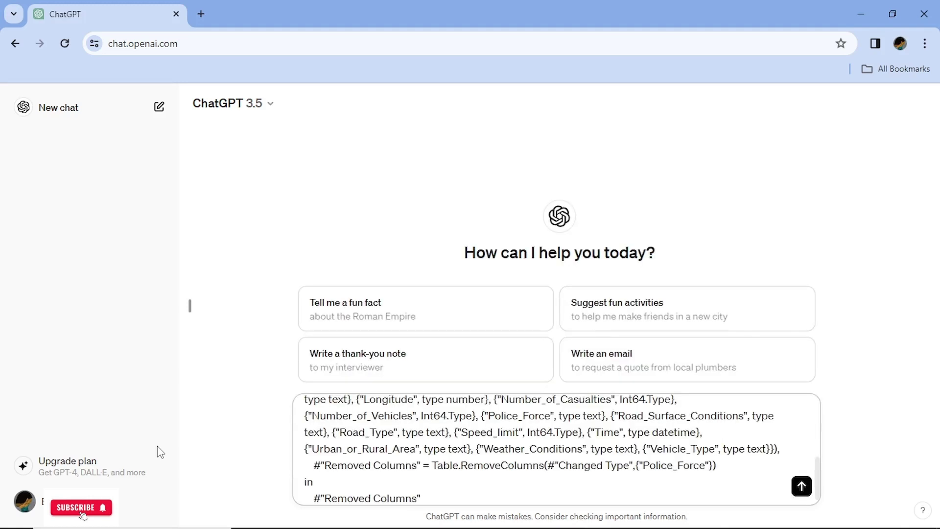
scroll(358, 464, "up", 5)
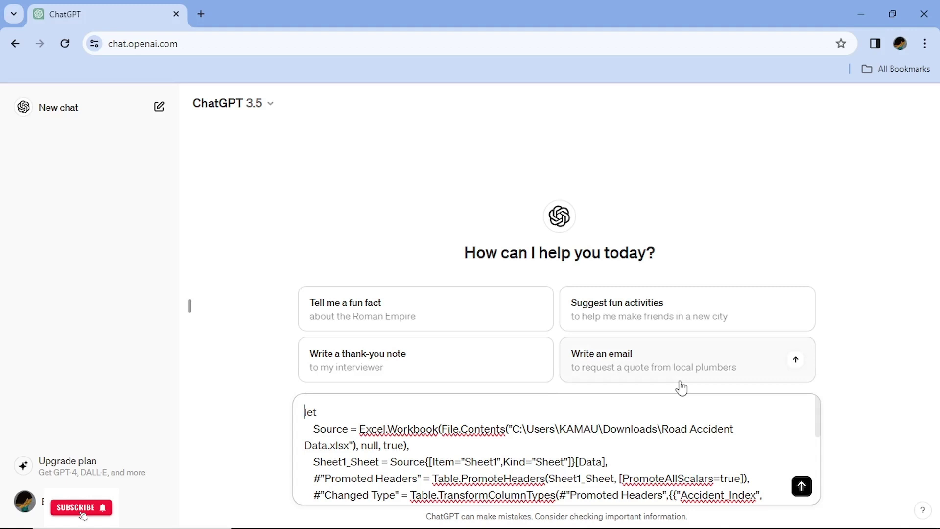
key("Return")
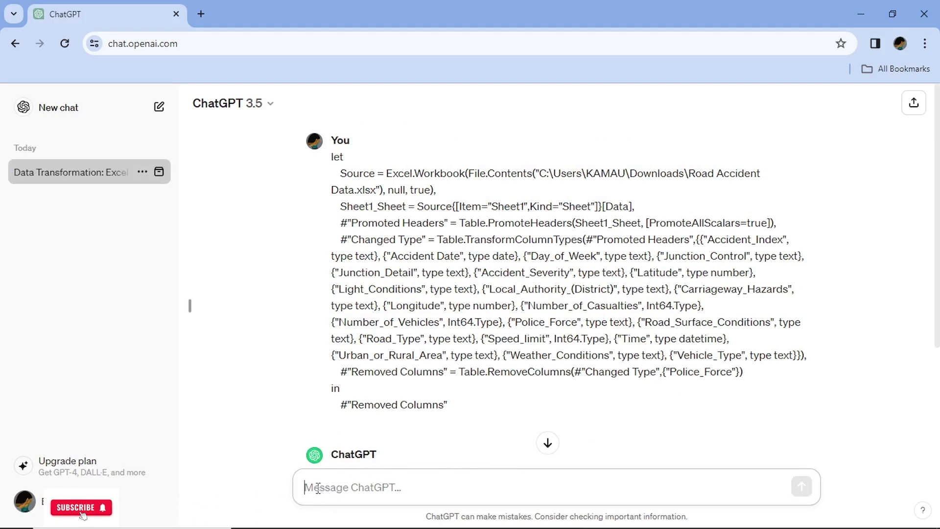
Send the M code again, preceded by the instruction "Add comments to the below code" on its own line
key("ctrl+v")
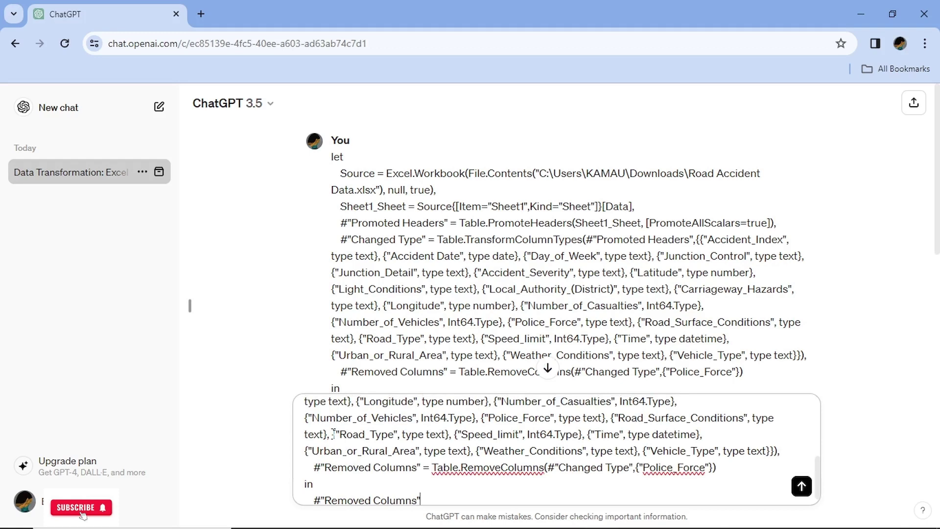
scroll(333, 433, "up", 5)
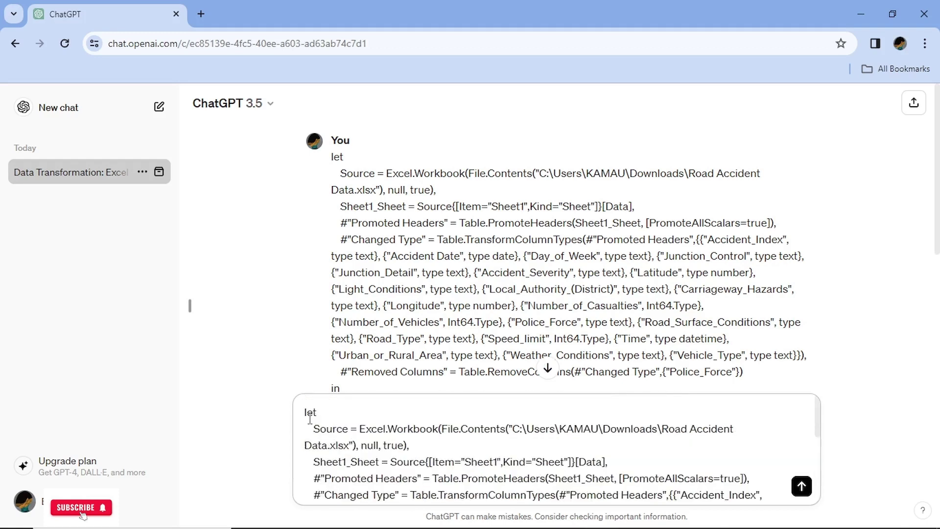
left_click(305, 413)
key("shift+Return")
key("Up")
type("Add comm")
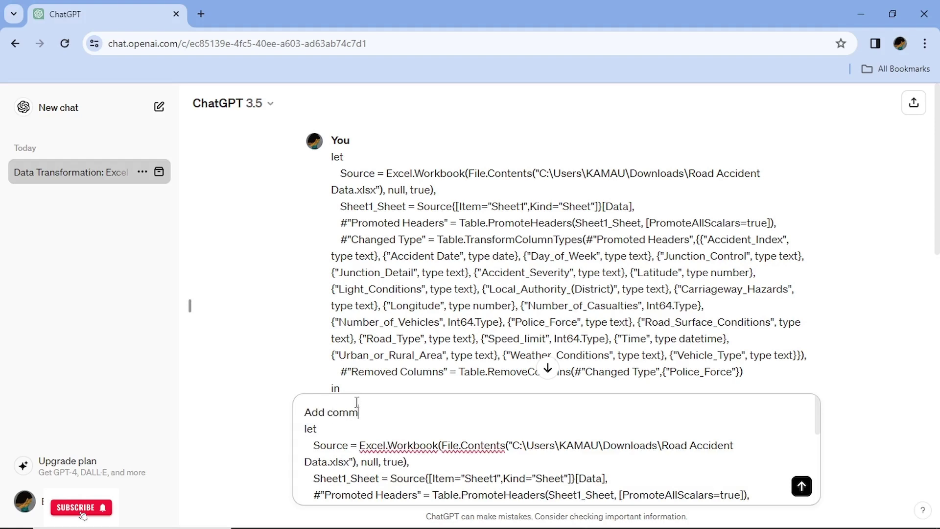
type("ents to the below code")
key("shift+Return")
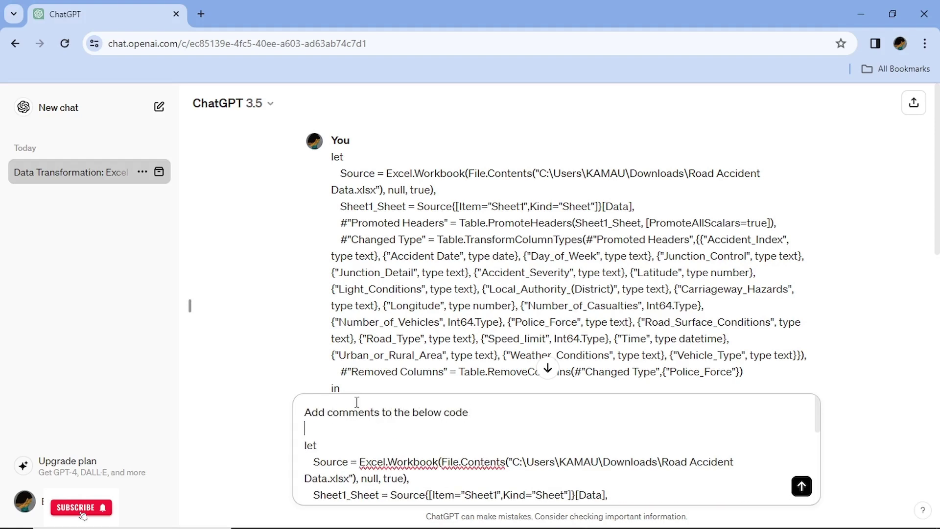
key("Return")
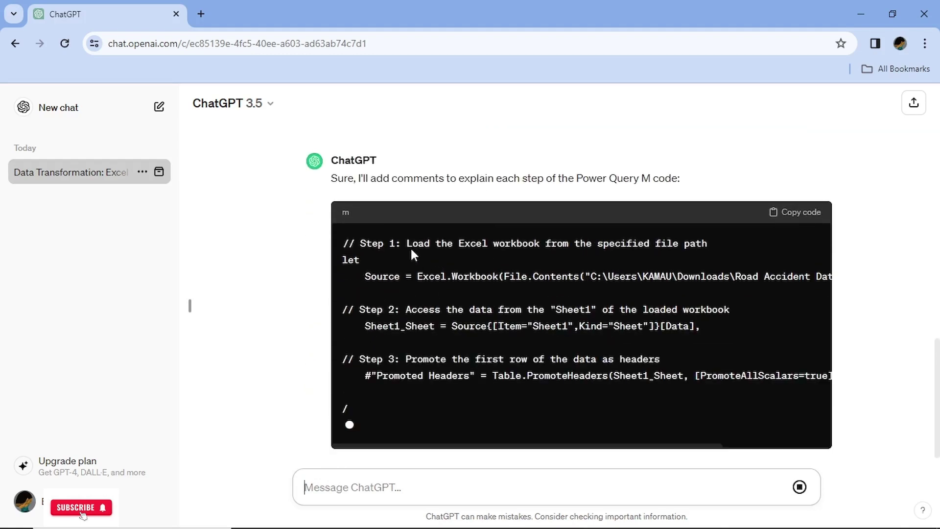
Copy the full commented M code from ChatGPT's reply and switch back to the Advanced Editor in Power Query
scroll(434, 216, "up", 5)
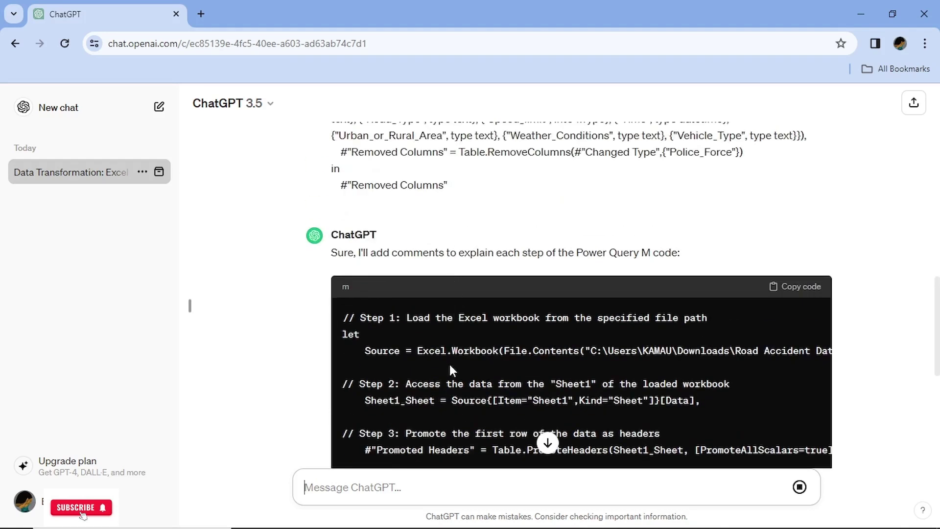
scroll(541, 392, "down", 3)
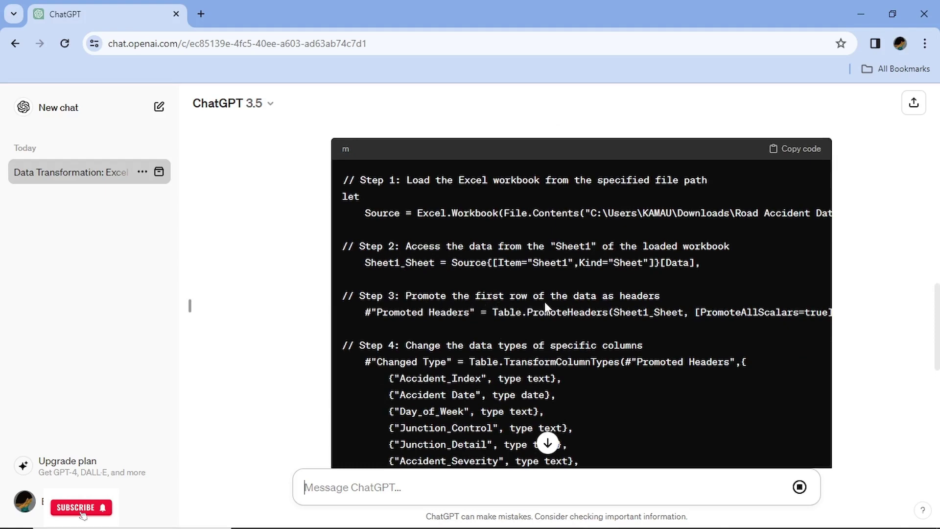
scroll(475, 318, "down", 8)
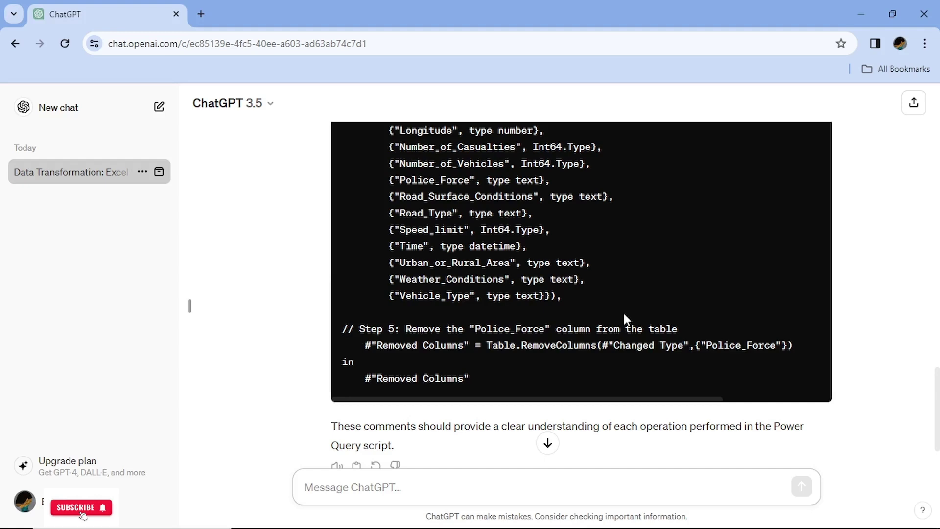
scroll(502, 382, "up", 10)
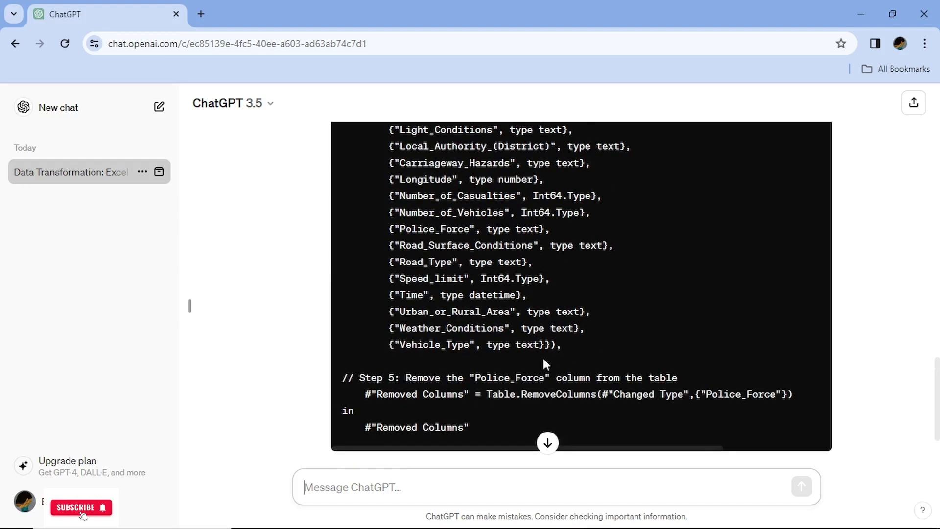
scroll(662, 390, "down", 9)
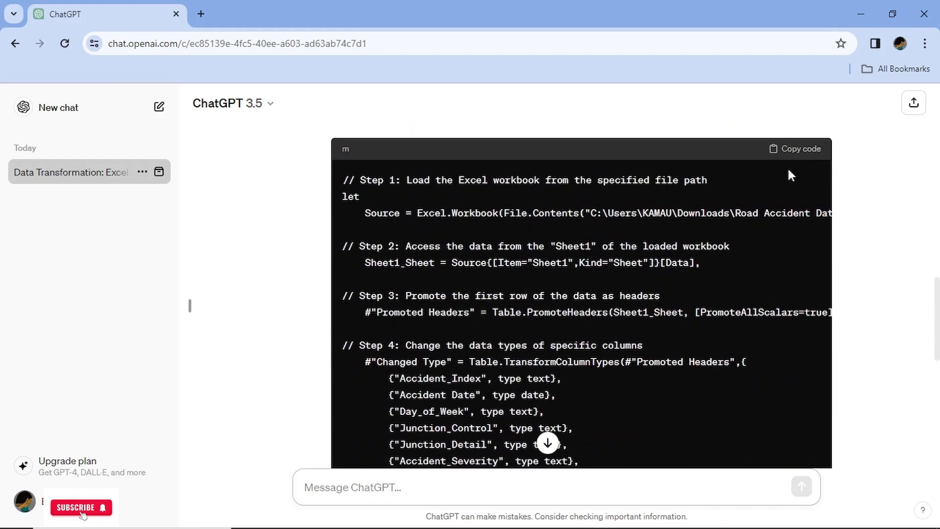
left_click(793, 152)
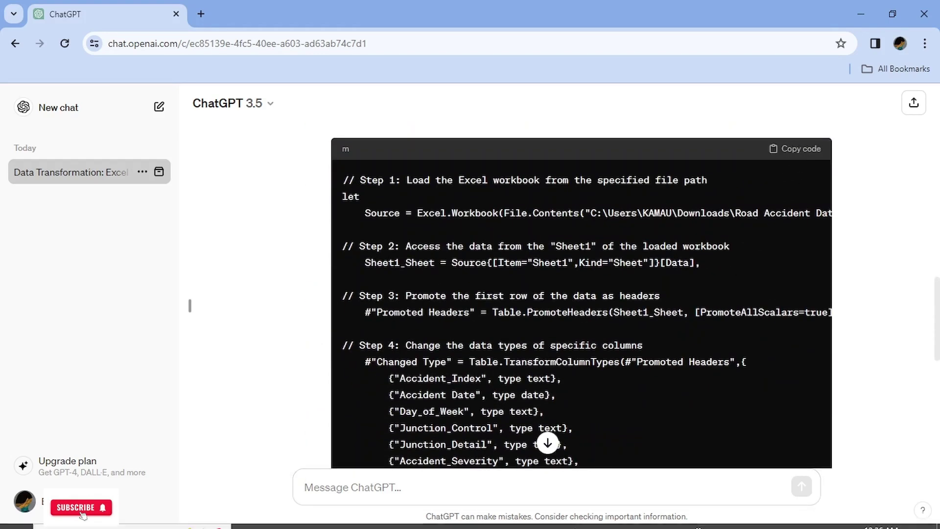
mouse_move(569, 522)
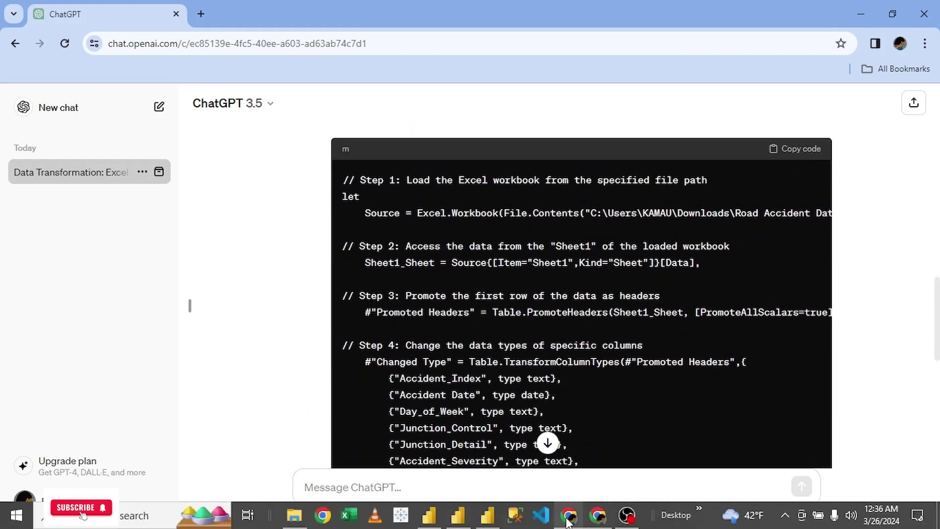
left_click(473, 521)
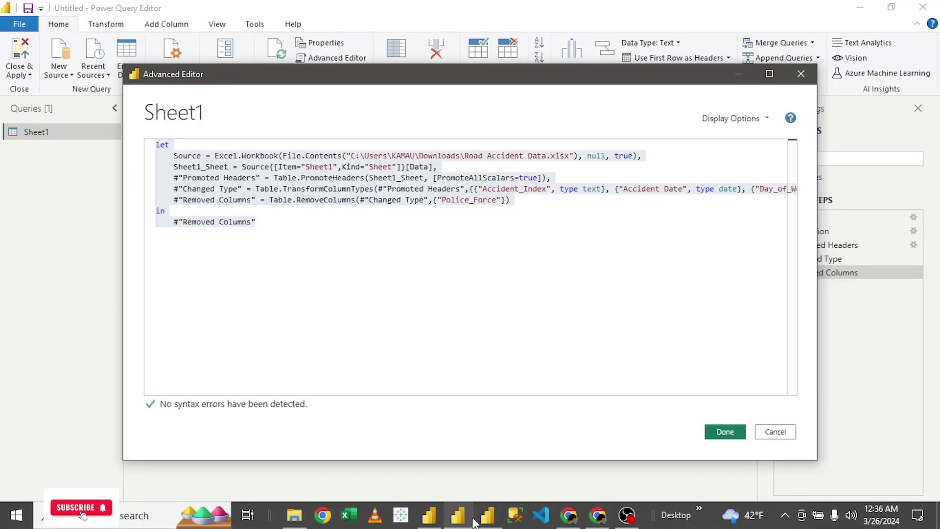
Replace the entire Sheet1 query code with the copied commented version and apply it to the query
left_click(289, 231)
left_click_drag(290, 231, 104, 139)
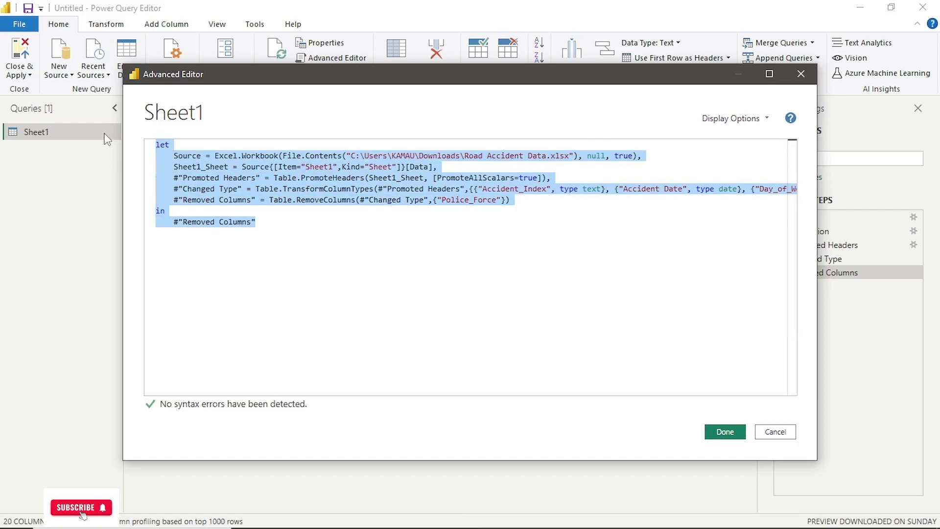
key("ctrl+v")
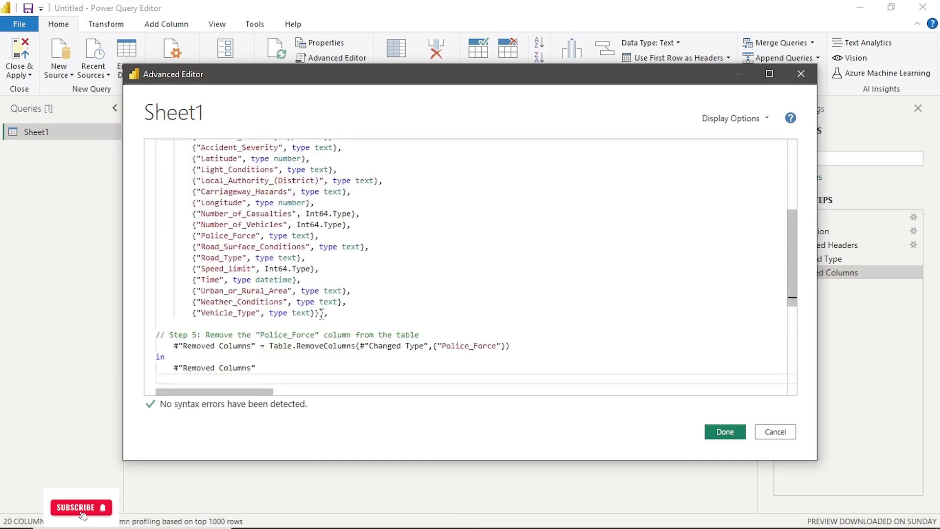
scroll(227, 316, "down", 1)
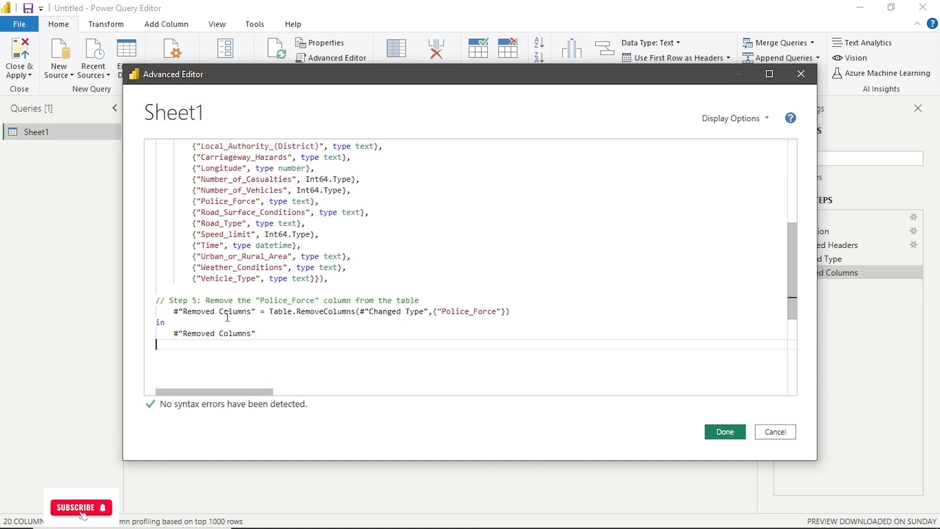
scroll(193, 316, "up", 7)
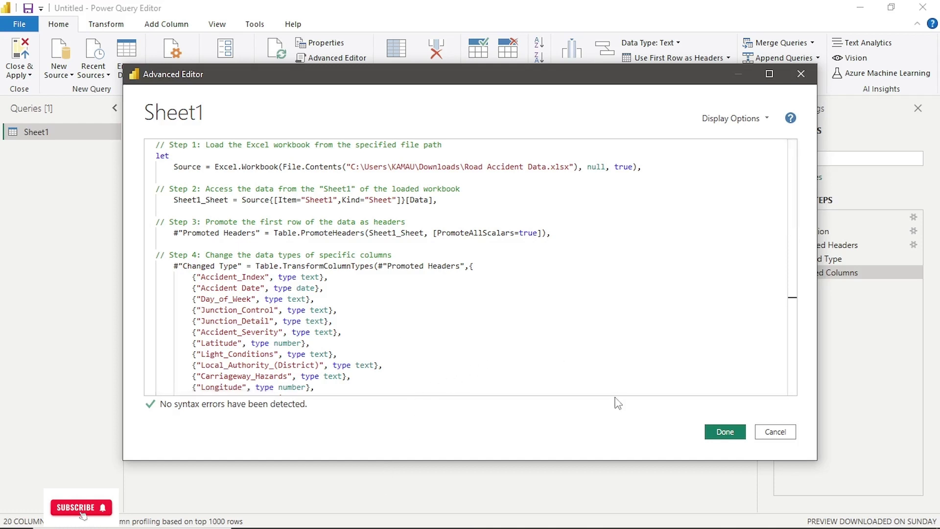
left_click(727, 438)
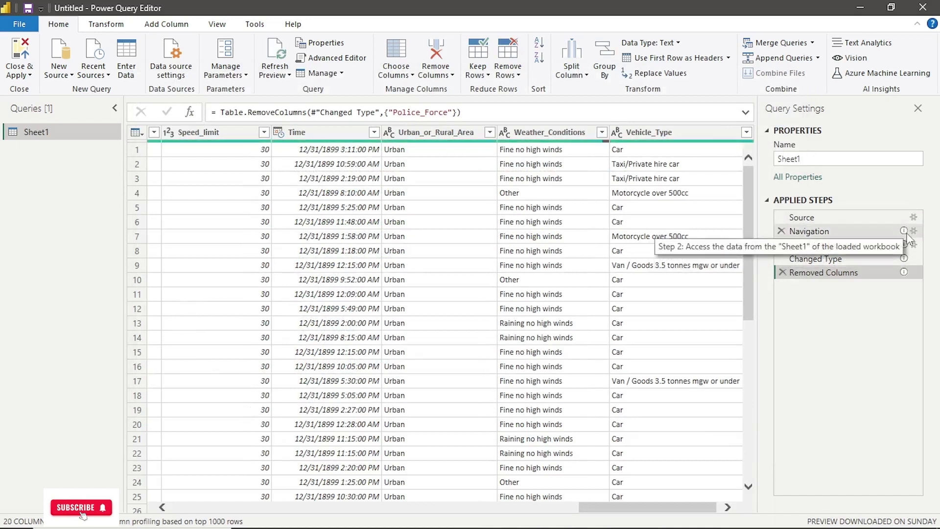
mouse_move(904, 245)
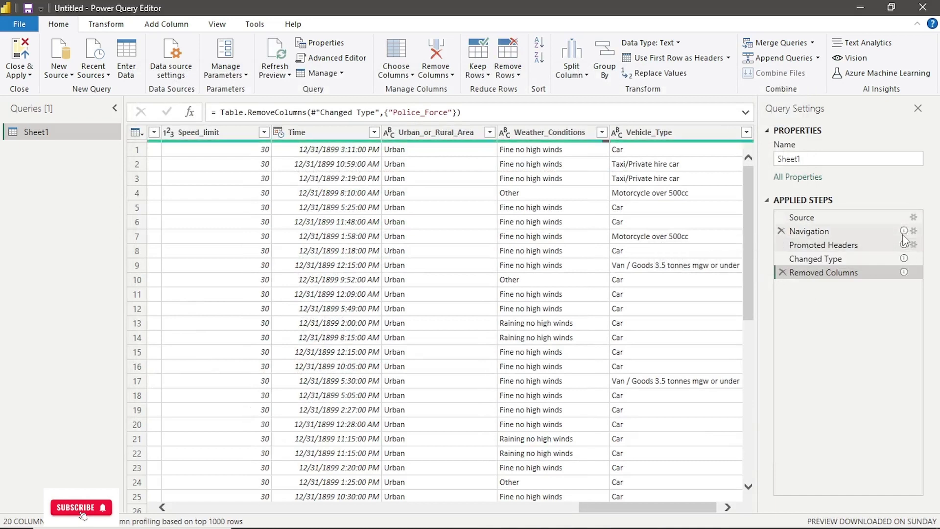